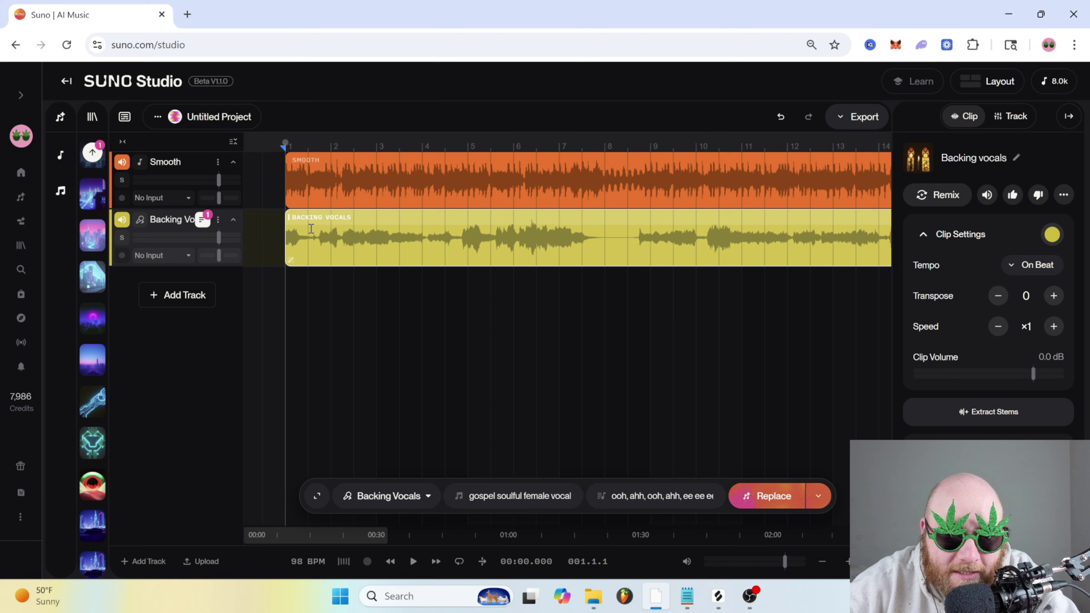
- Listen to both tracks, then bring up the Backing Vocals track settings and EQ
{"action": "key", "text": "space"}
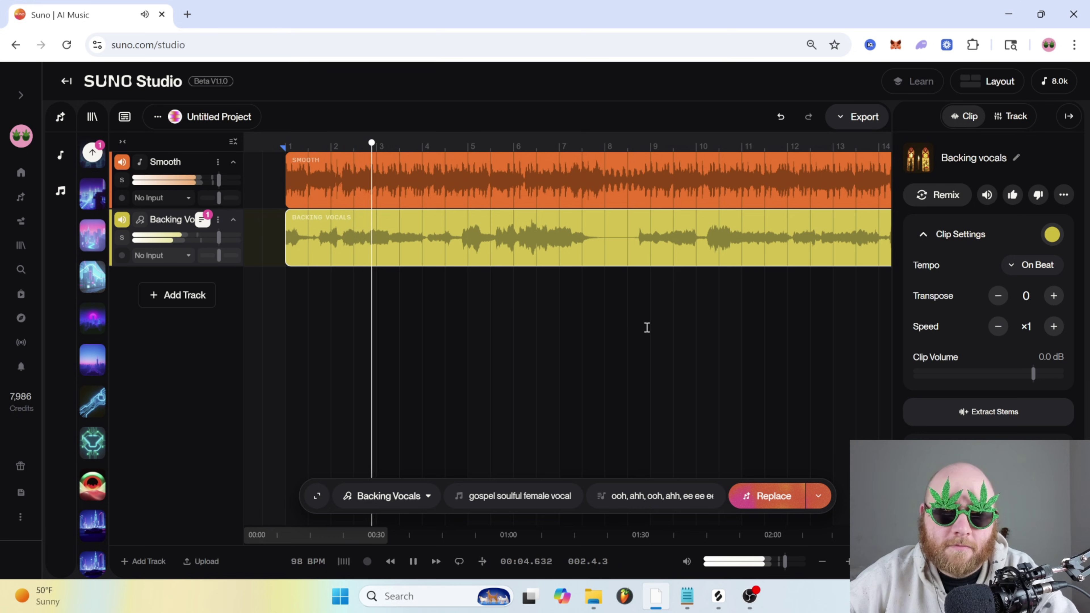
{"action": "key", "text": "space"}
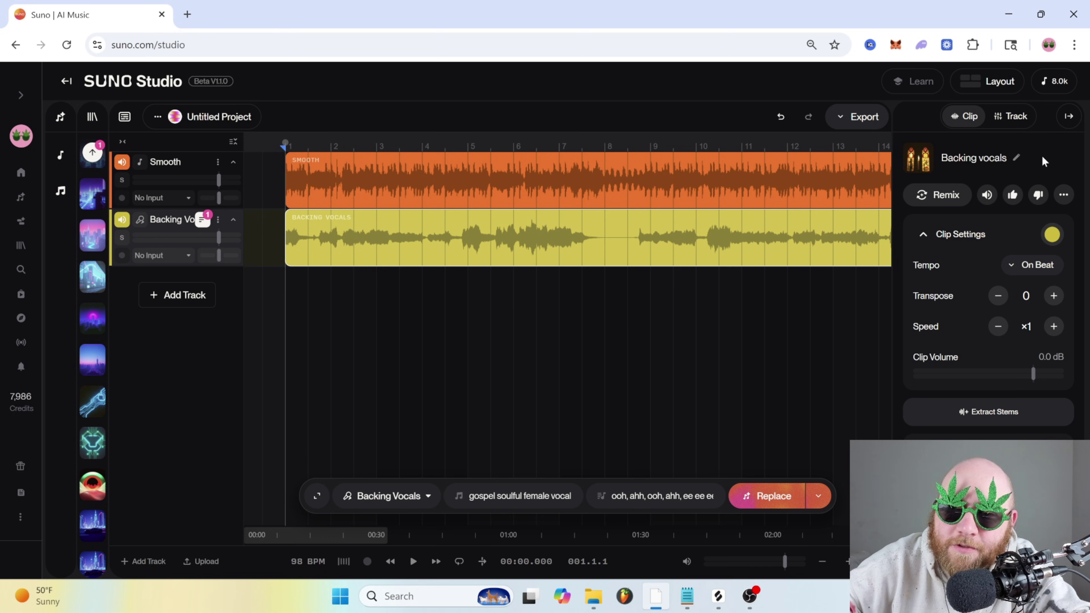
{"action": "left_click", "coordinate": [1013, 117]}
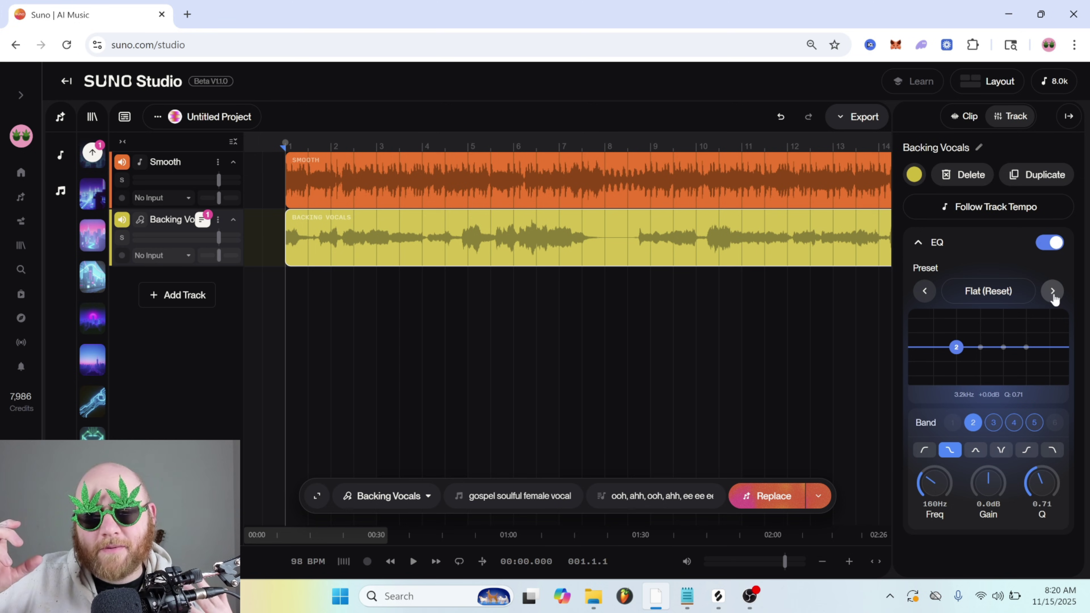
- Pull EQ band 5's high shelf down to about -14.5dB at 2.5kHz, auditioning the cut
{"action": "left_click_drag", "start_coordinate": [1025, 347], "coordinate": [1040, 346]}
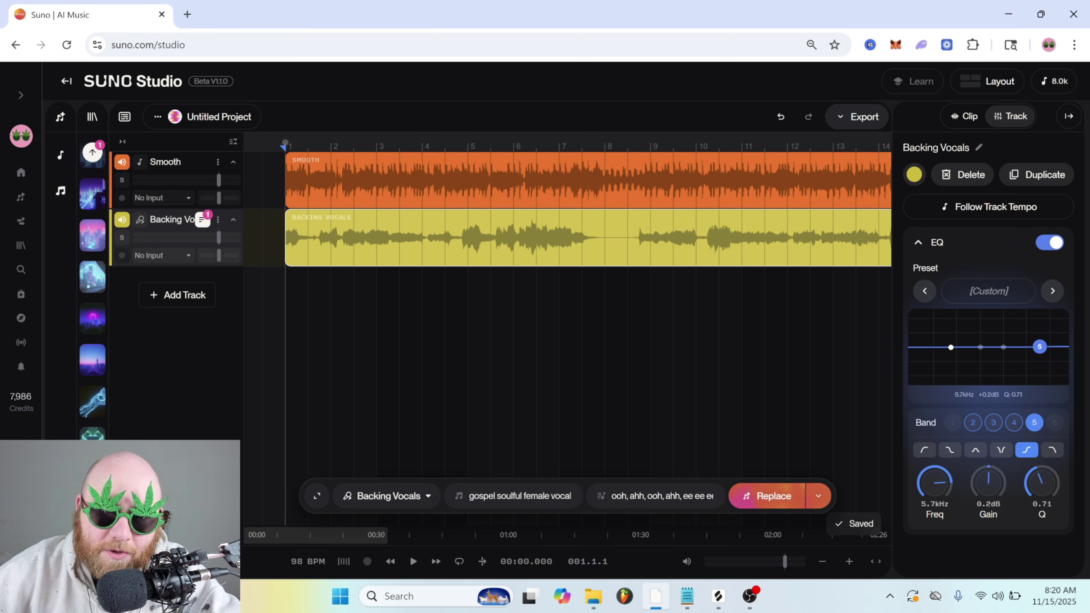
{"action": "left_click", "coordinate": [301, 251]}
{"action": "key", "text": "space"}
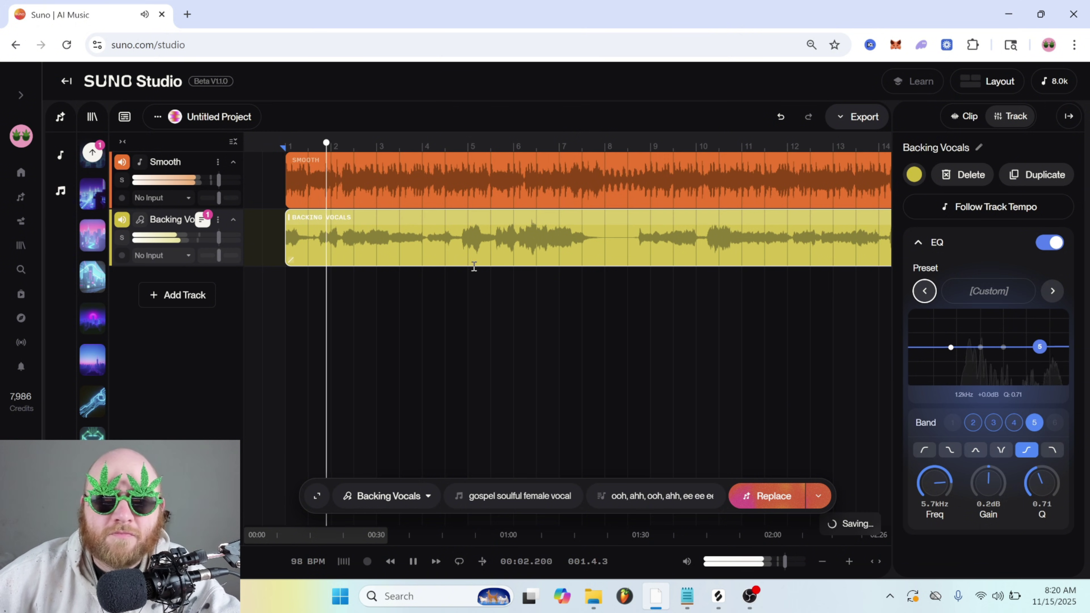
{"action": "key", "text": "space"}
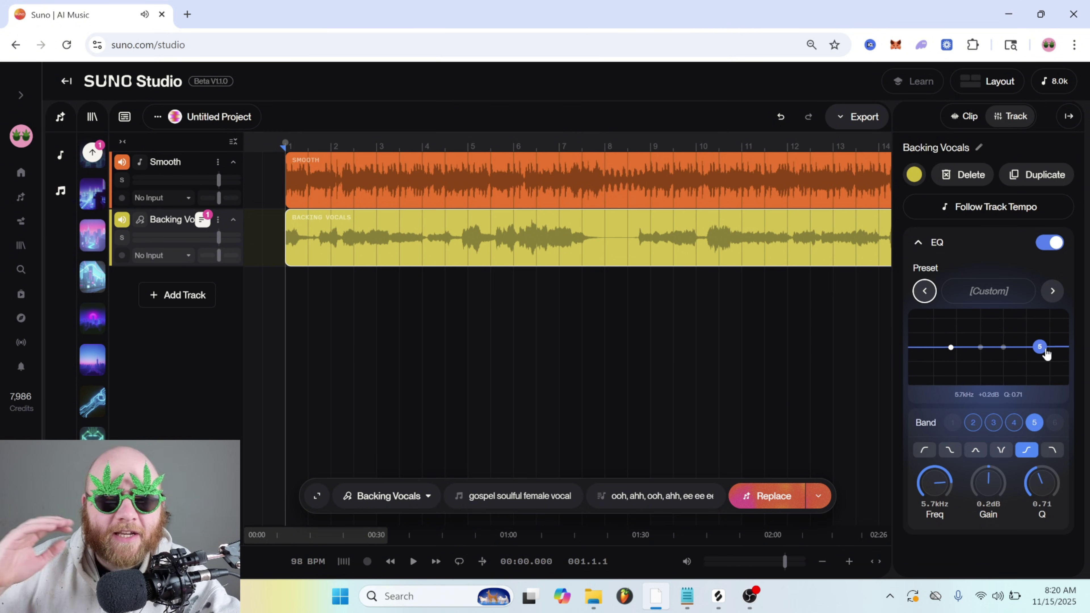
{"action": "left_click_drag", "start_coordinate": [1039, 346], "coordinate": [1042, 374]}
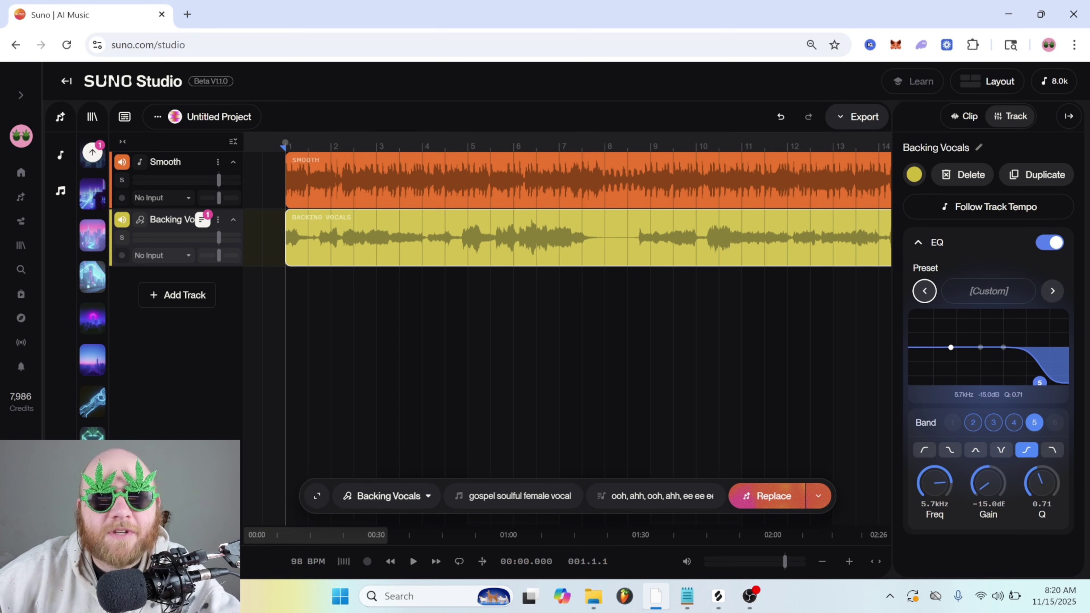
{"action": "key", "text": "space"}
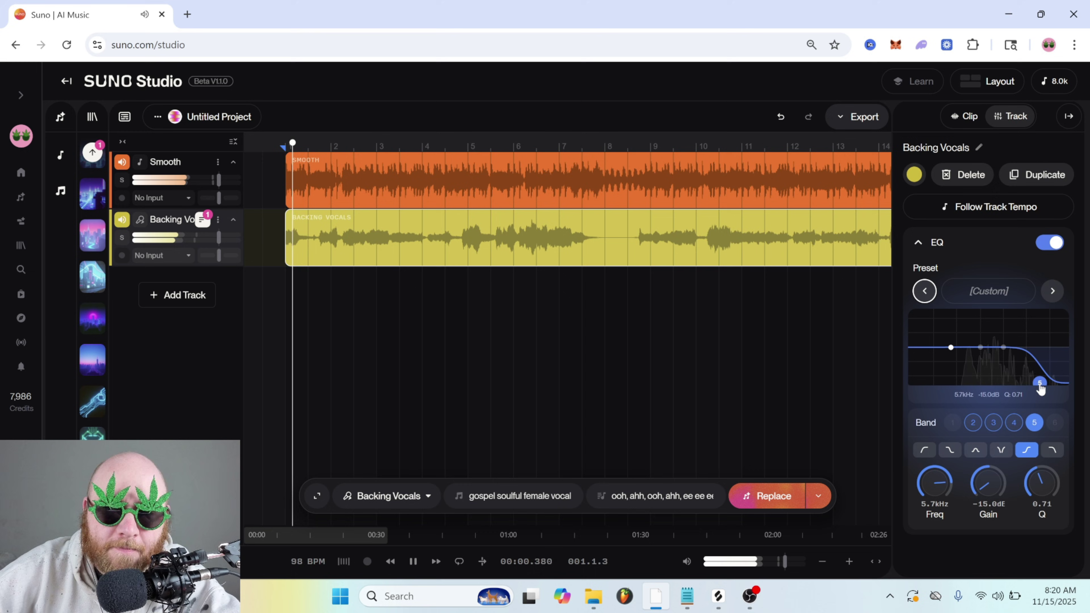
{"action": "left_click_drag", "start_coordinate": [1039, 382], "coordinate": [1034, 378]}
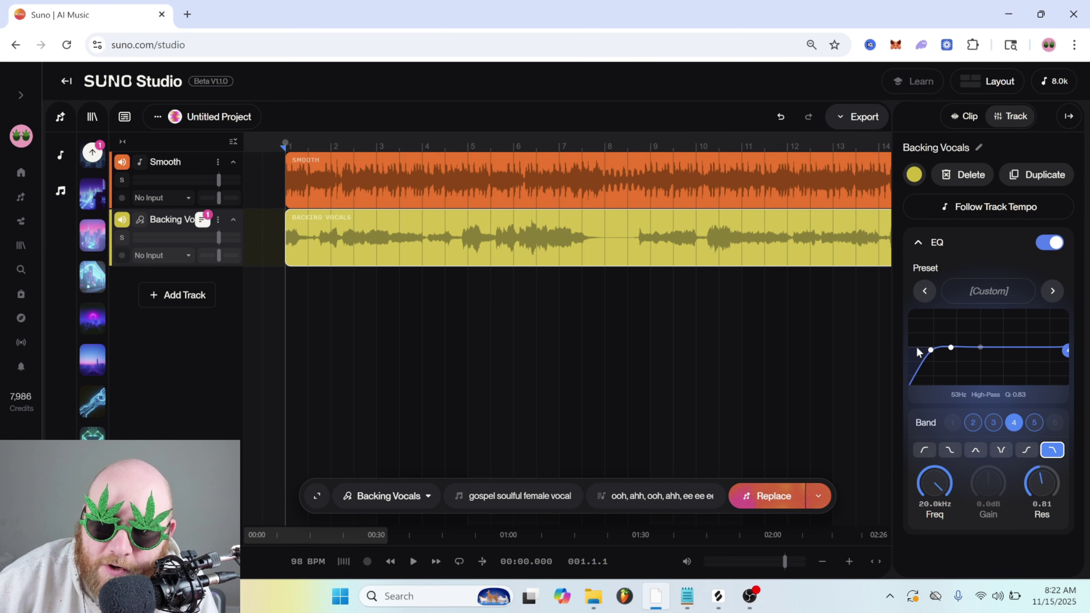
- Step through EQ bands 2 and 3 to select band 5, the 46Hz high-pass
{"action": "left_click", "coordinate": [1066, 355]}
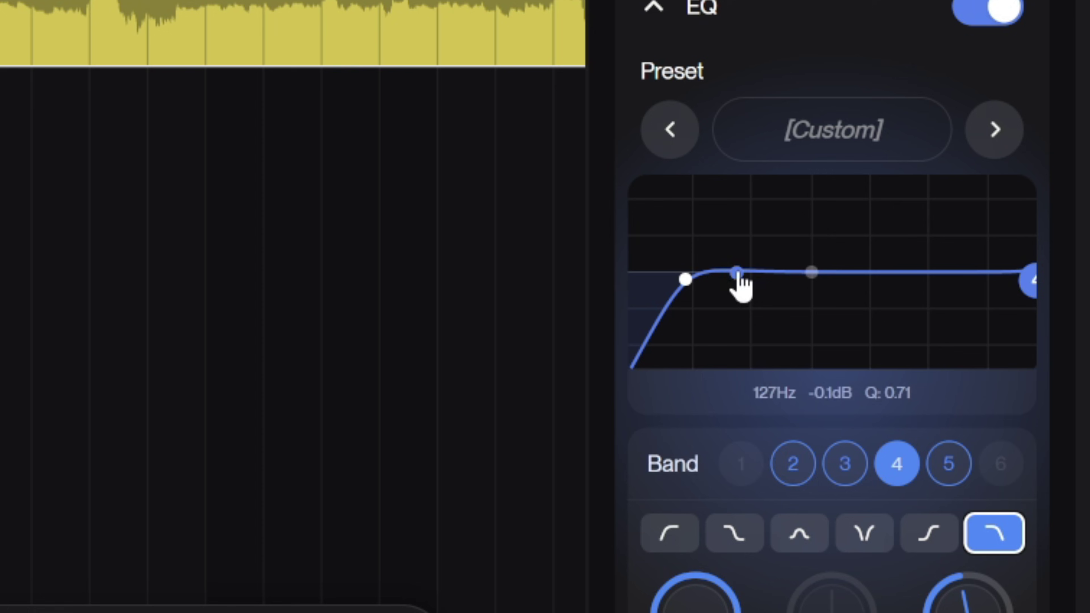
{"action": "left_click", "coordinate": [737, 274]}
{"action": "left_click", "coordinate": [818, 277]}
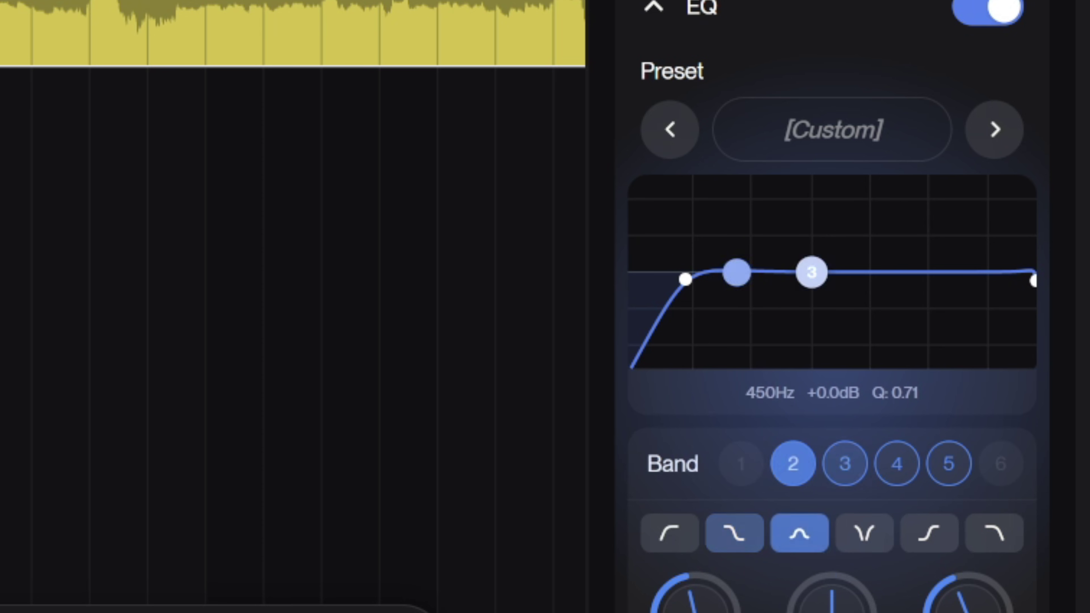
{"action": "left_click", "coordinate": [676, 271]}
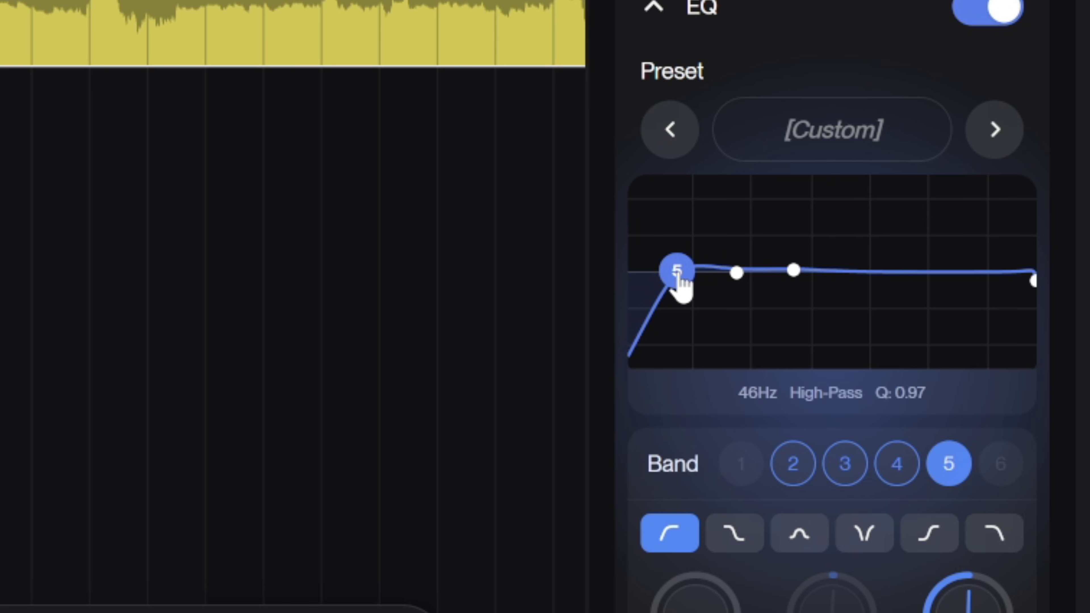
- Raise the band 5 high-pass from 46Hz toward 75Hz, then make it a low shelf near 79Hz
{"action": "left_click_drag", "start_coordinate": [677, 272], "coordinate": [689, 271]}
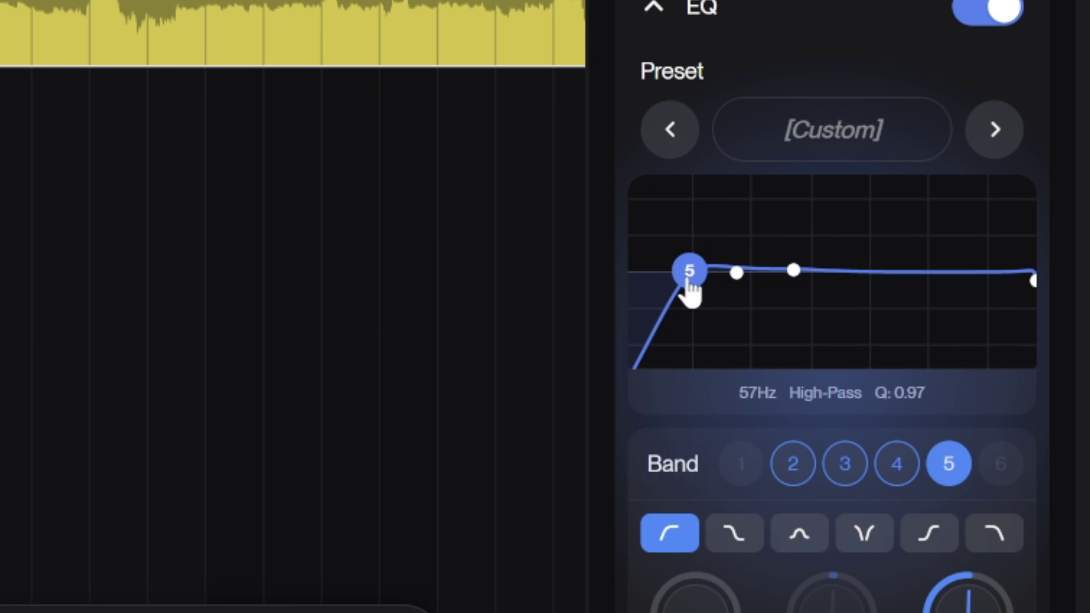
{"action": "left_click_drag", "start_coordinate": [689, 271], "coordinate": [705, 272]}
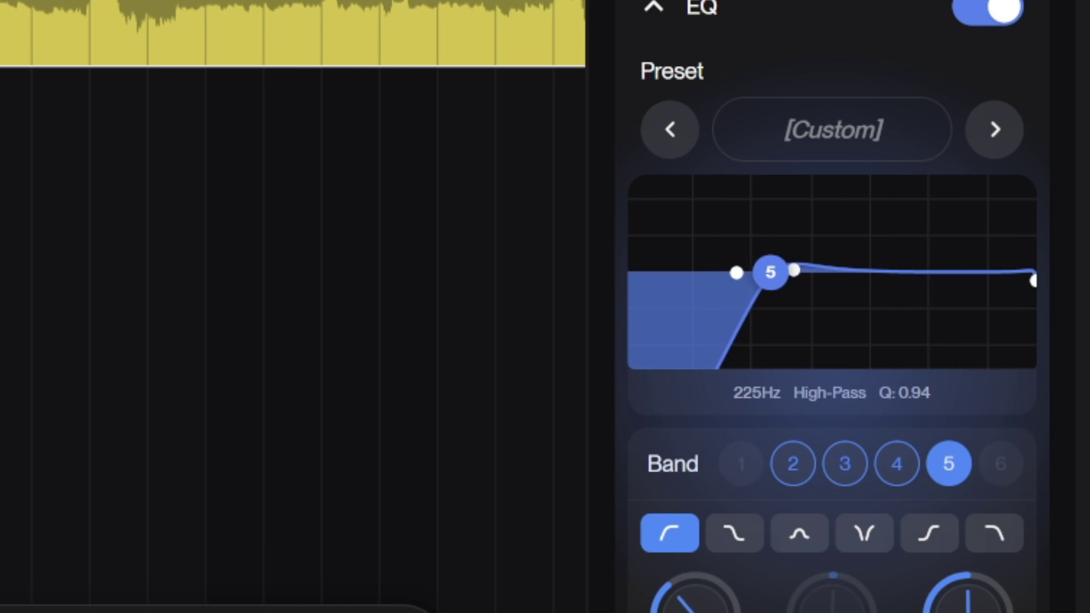
{"action": "left_click_drag", "start_coordinate": [768, 270], "coordinate": [686, 289]}
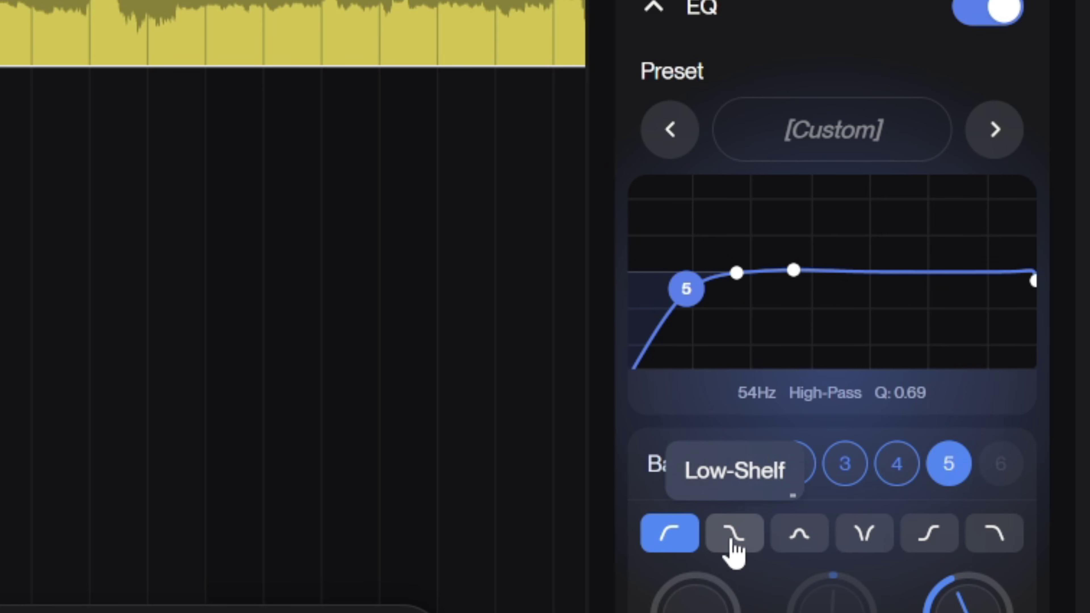
{"action": "left_click", "coordinate": [734, 534]}
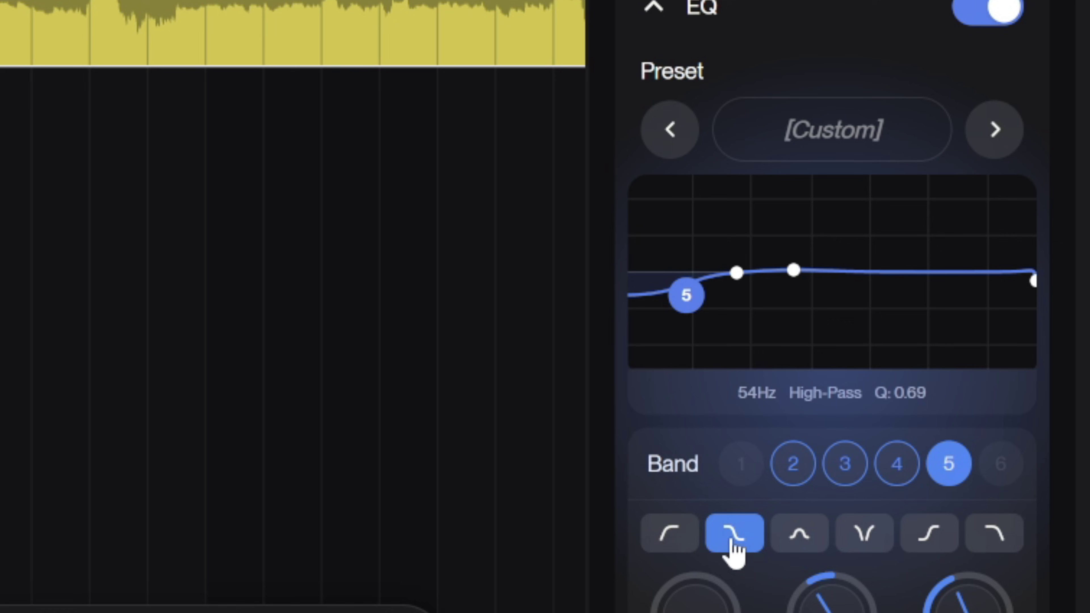
{"action": "left_click_drag", "start_coordinate": [688, 310], "coordinate": [725, 206]}
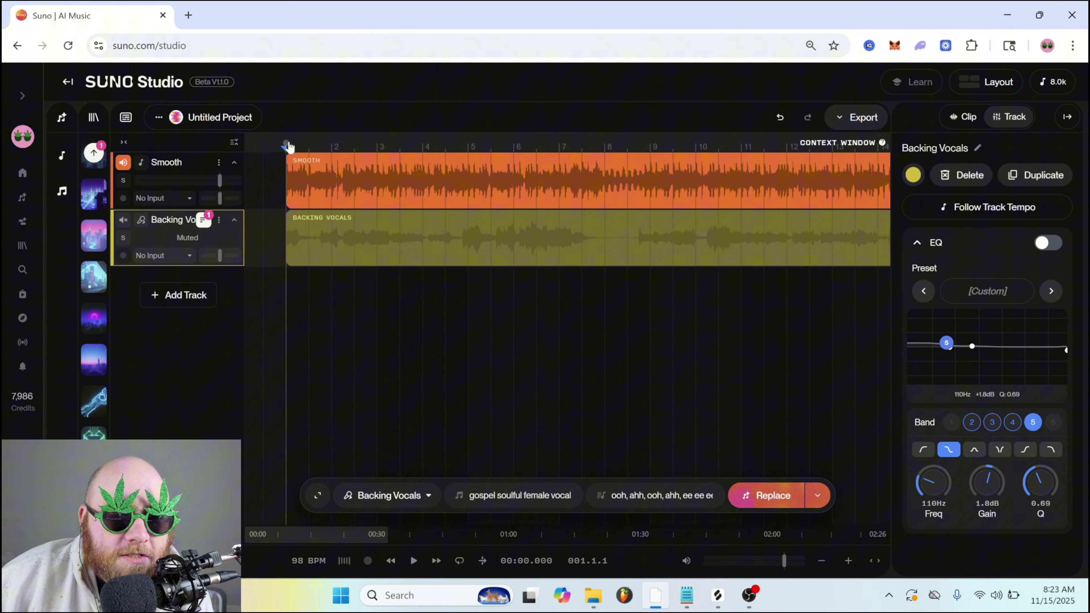
- Show the Smooth track's EQ and reshape band 2, boosting to +3.4dB then pulling it lower
{"action": "left_click", "coordinate": [312, 160]}
{"action": "left_click_drag", "start_coordinate": [938, 348], "coordinate": [943, 345]}
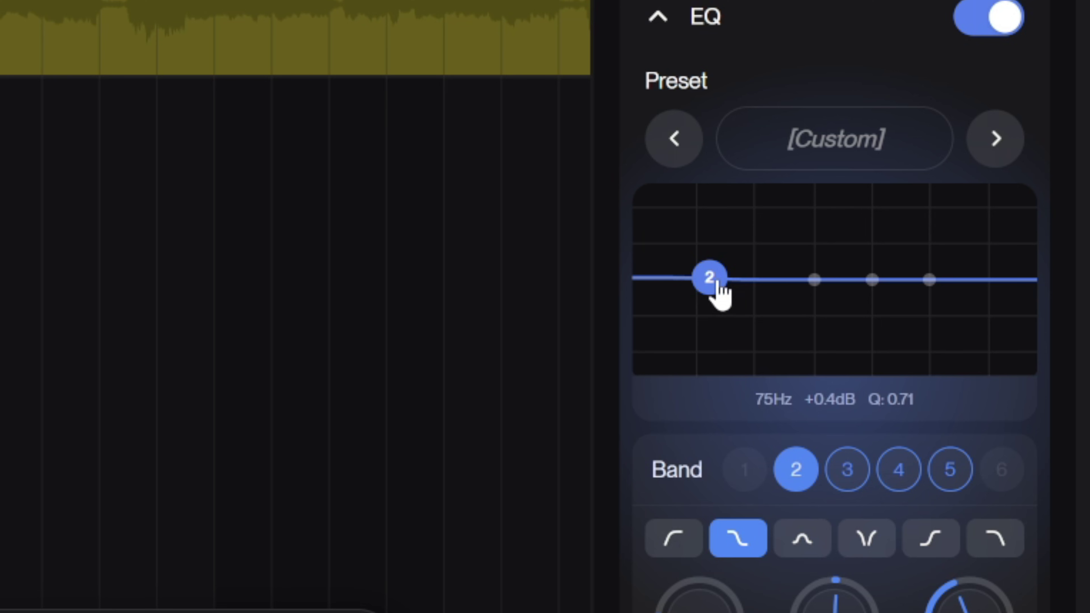
{"action": "left_click_drag", "start_coordinate": [717, 265], "coordinate": [751, 188]}
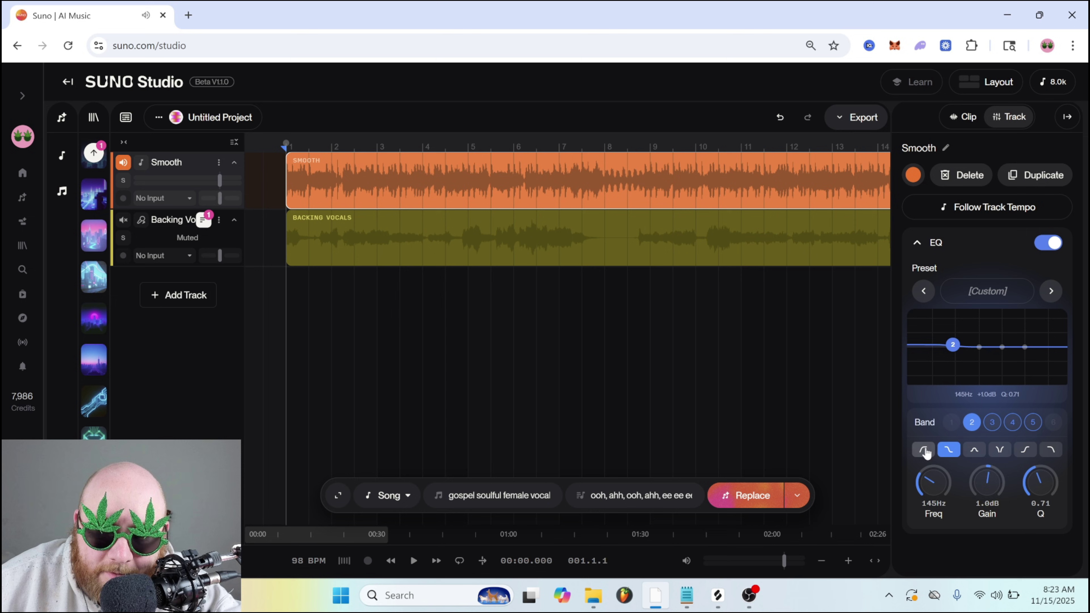
{"action": "left_click_drag", "start_coordinate": [952, 356], "coordinate": [896, 349]}
{"action": "key", "text": "space"}
{"action": "key", "text": "space"}
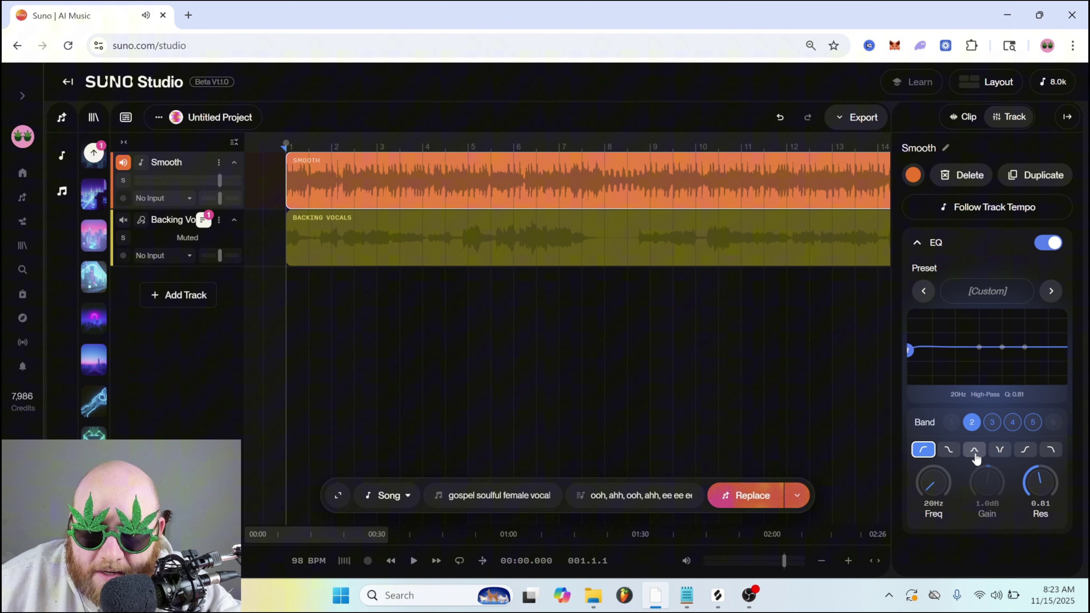
- Switch band 2 to a peaking bell and boost it to about +5.5dB near 674Hz
{"action": "left_click", "coordinate": [974, 453]}
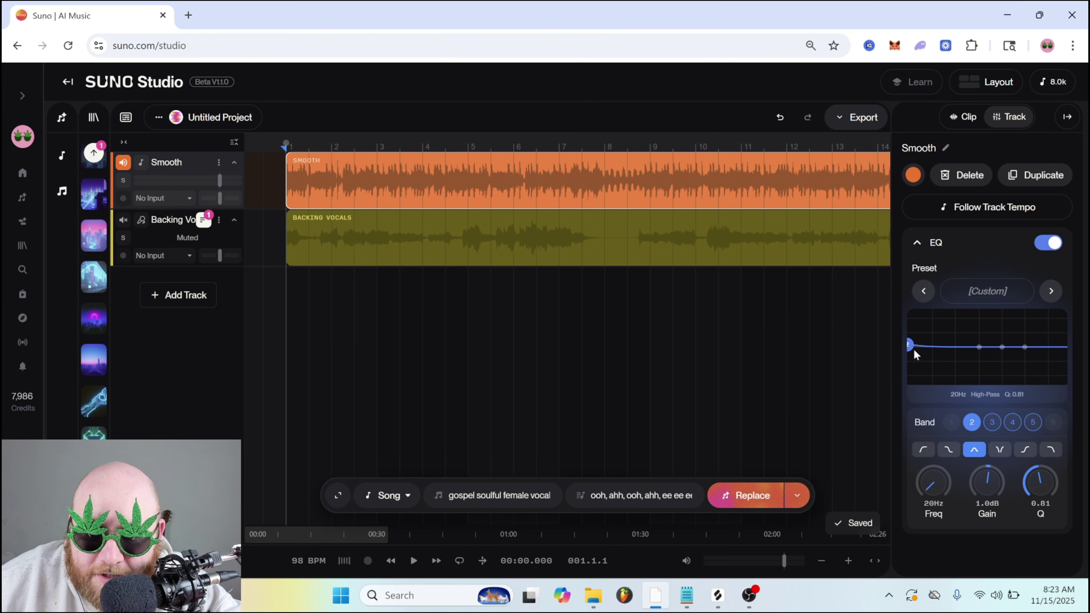
{"action": "left_click_drag", "start_coordinate": [914, 350], "coordinate": [946, 337]}
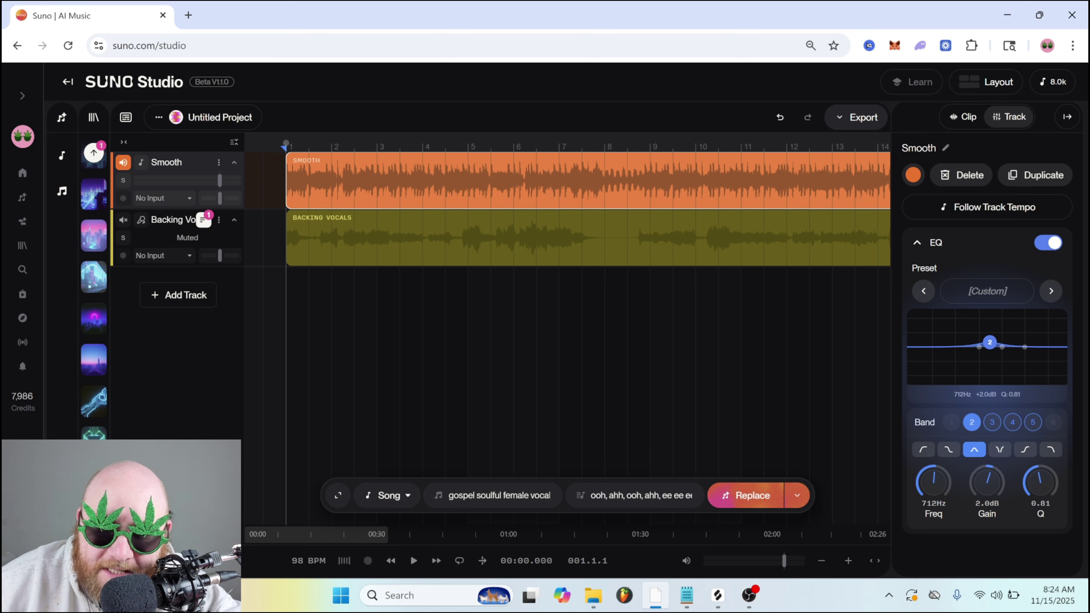
{"action": "key", "text": "space"}
{"action": "mouse_move", "coordinate": [988, 340]}
{"action": "left_mouse_down"}
{"action": "mouse_move", "coordinate": [1008, 332]}
{"action": "mouse_move", "coordinate": [995, 333]}
{"action": "mouse_move", "coordinate": [1005, 333]}
{"action": "mouse_move", "coordinate": [1002, 347]}
{"action": "left_mouse_up"}
{"action": "key", "text": "space"}
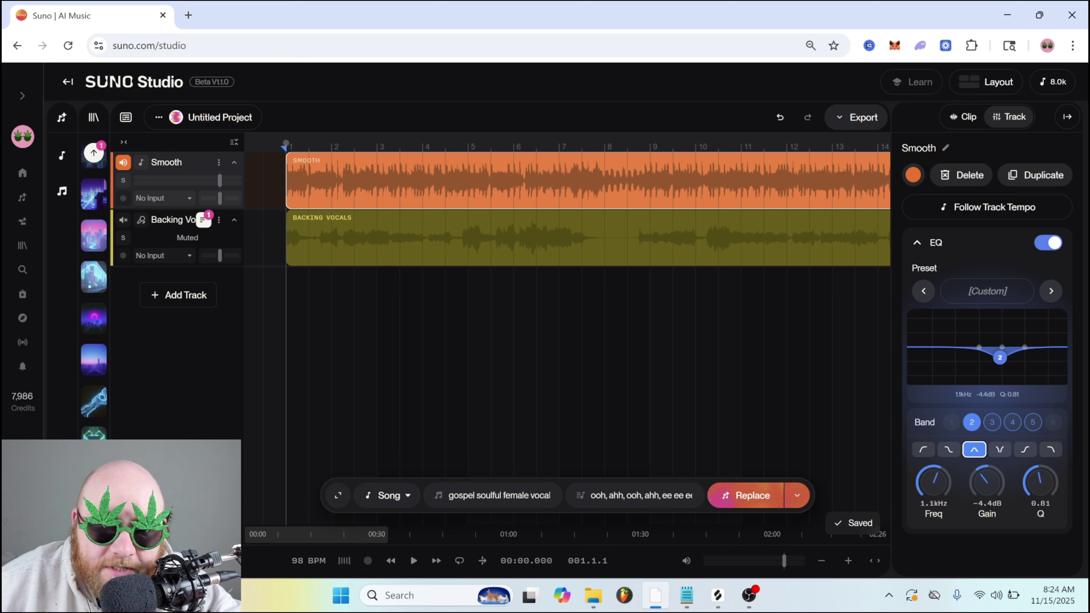
- Cut band 2 to about -6.2dB at 331Hz, then make it a notch filter
{"action": "key", "text": "space"}
{"action": "left_click_drag", "start_coordinate": [999, 357], "coordinate": [970, 344]}
{"action": "key", "text": "space"}
{"action": "left_click", "coordinate": [1000, 450]}
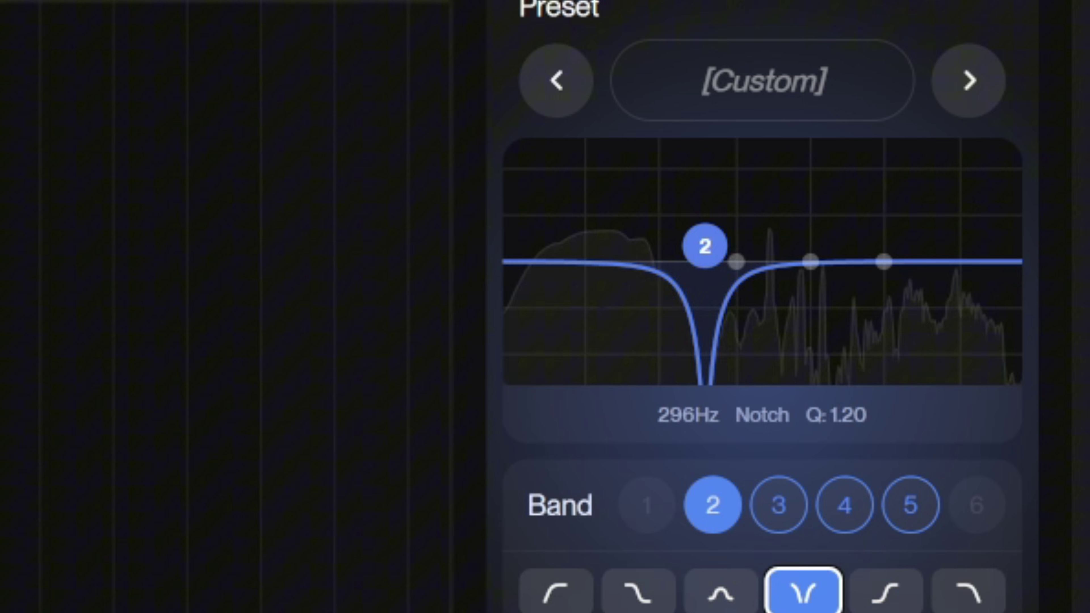
- Sweep band 2's notch between 912Hz and 447Hz, then change it to a high shelf
{"action": "left_click_drag", "start_coordinate": [971, 347], "coordinate": [995, 343]}
{"action": "left_click_drag", "start_coordinate": [789, 250], "coordinate": [751, 268]}
{"action": "left_click", "coordinate": [720, 593]}
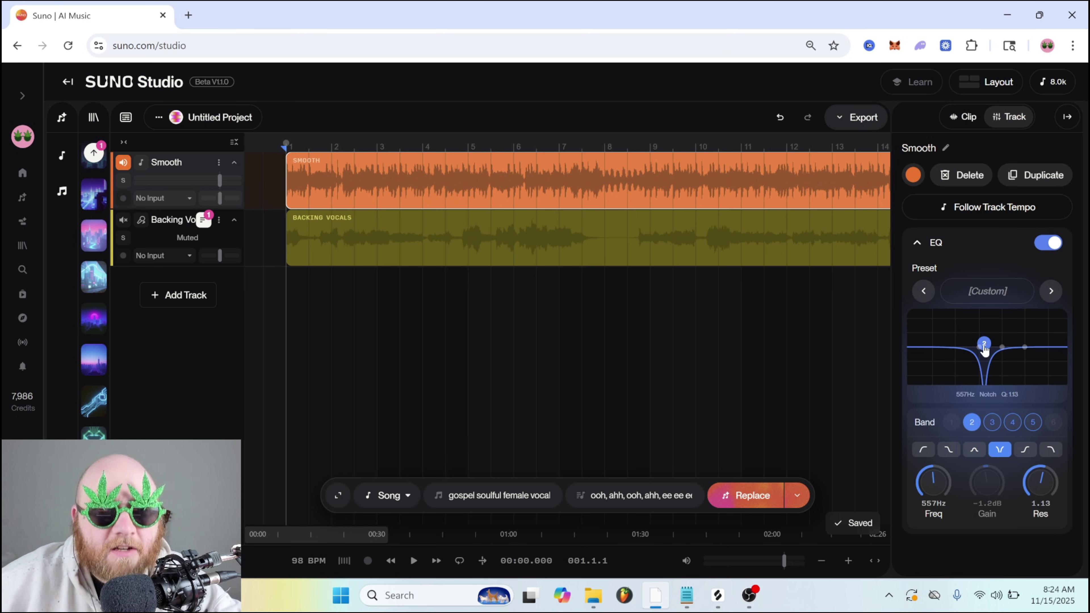
{"action": "left_click_drag", "start_coordinate": [985, 350], "coordinate": [980, 350]}
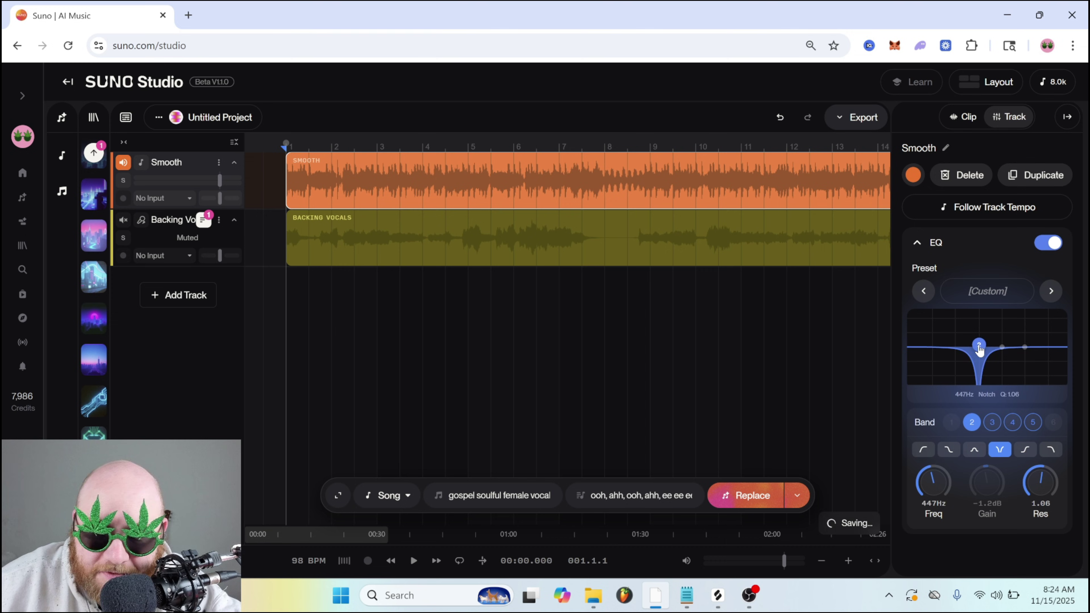
{"action": "left_click", "coordinate": [1025, 449]}
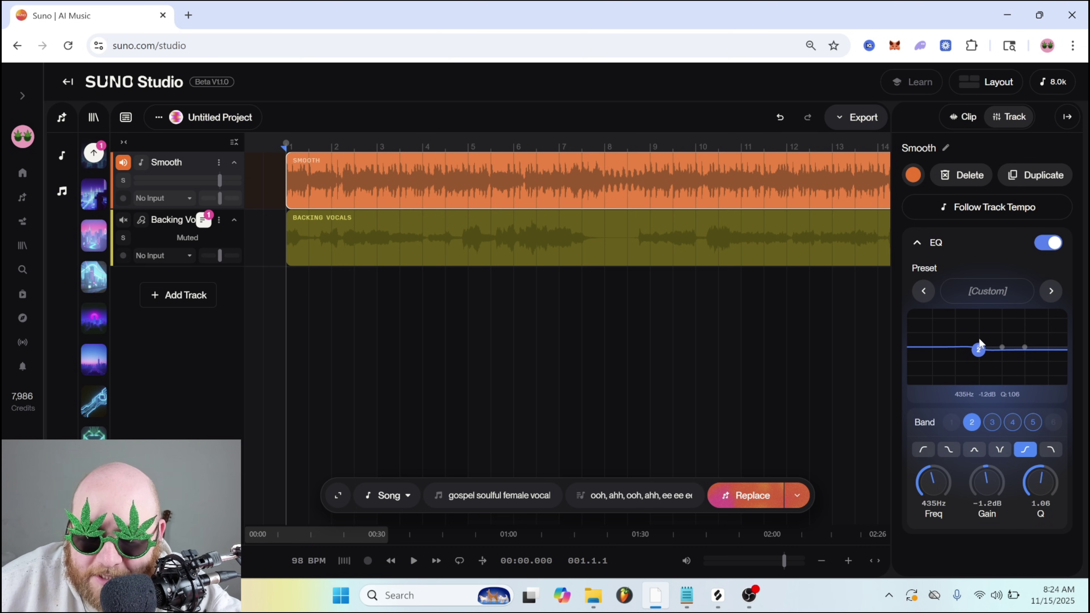
- Make band 3 a high shelf boosting about 5.5dB from 2.1kHz
{"action": "left_click", "coordinate": [992, 348]}
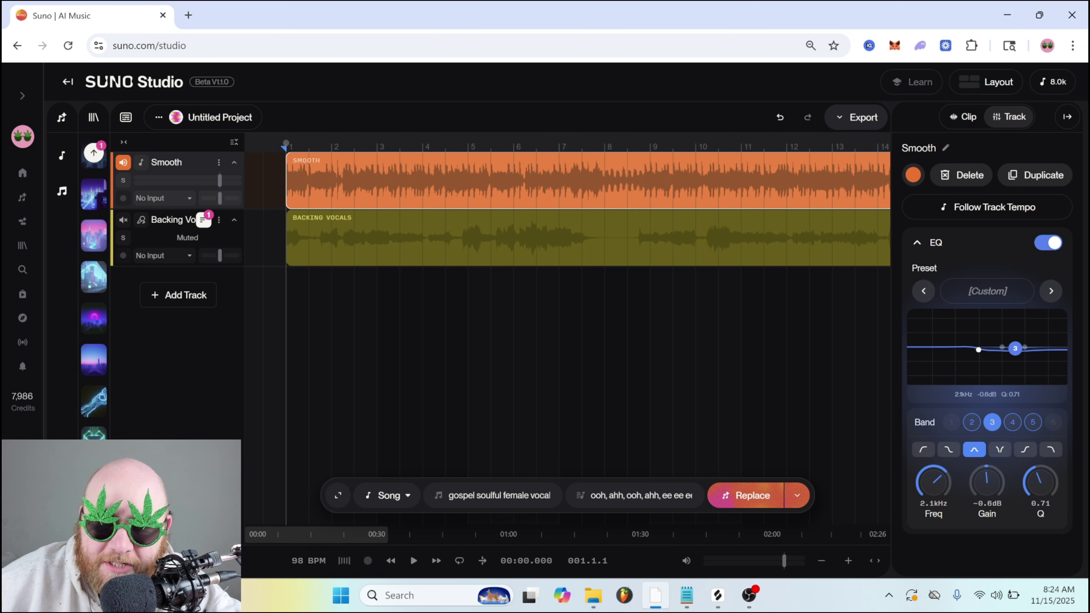
{"action": "left_click_drag", "start_coordinate": [1015, 348], "coordinate": [1029, 343]}
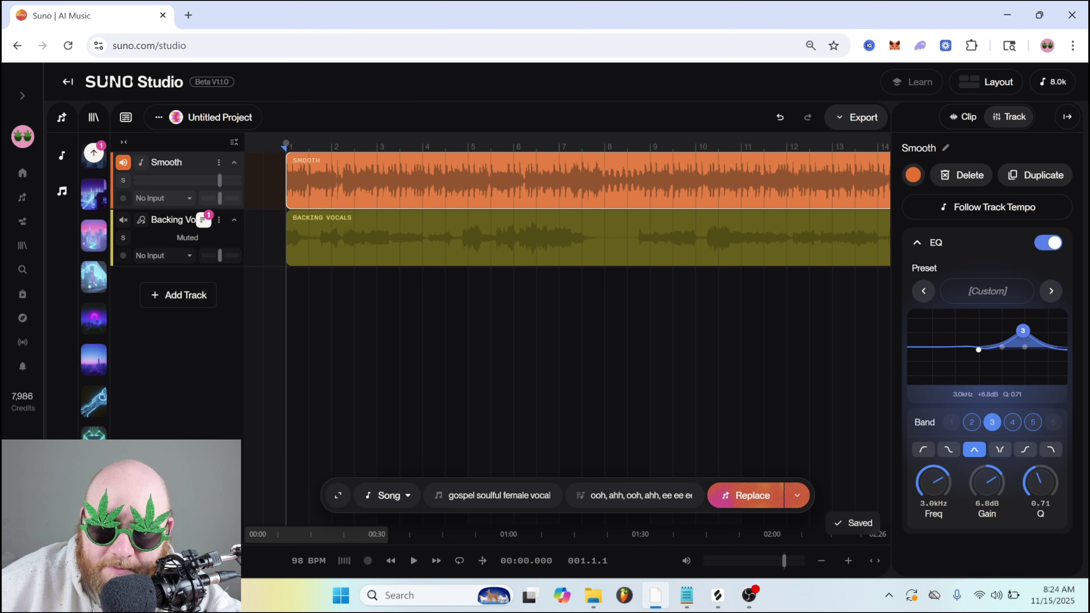
{"action": "left_click", "coordinate": [1025, 449]}
{"action": "left_click_drag", "start_coordinate": [1022, 331], "coordinate": [1001, 325]}
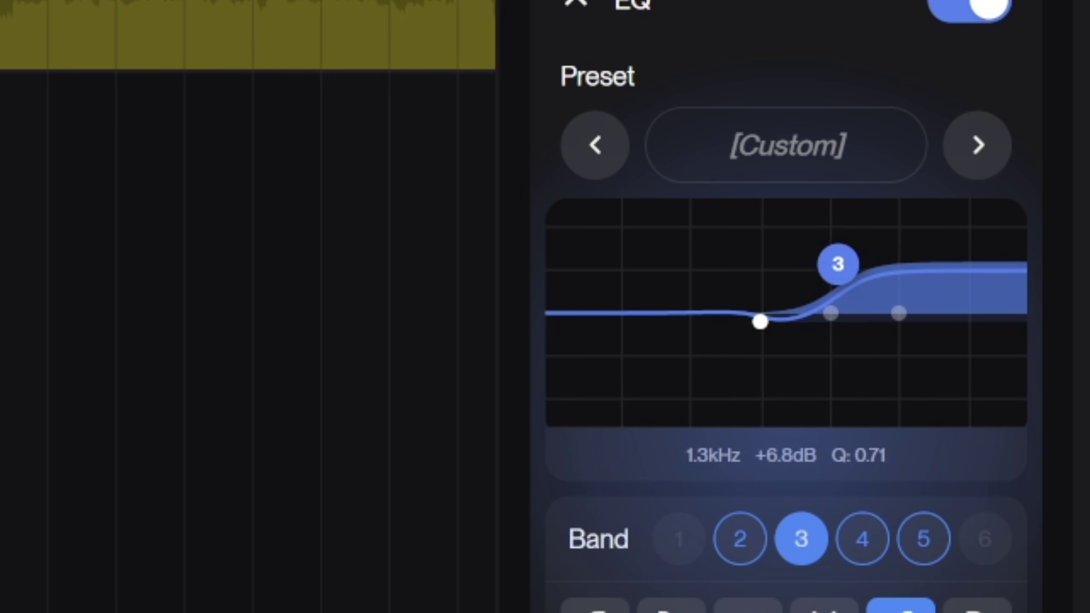
{"action": "left_click_drag", "start_coordinate": [830, 249], "coordinate": [873, 279]}
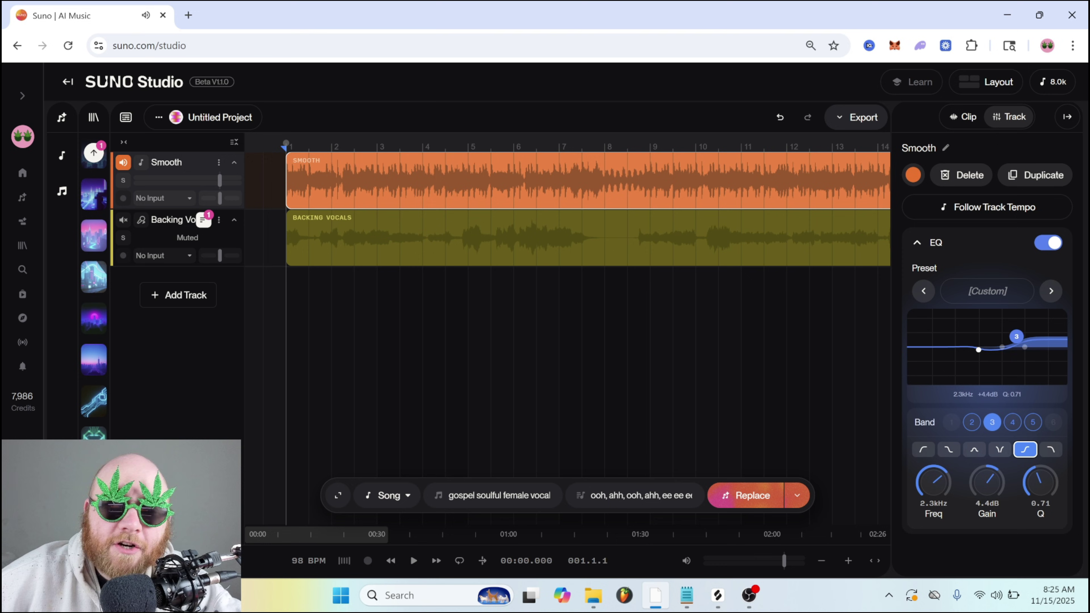
- Ease the band 3 boost, then make band 2 a low-pass swept from 14.1kHz to 7.3kHz
{"action": "left_click_drag", "start_coordinate": [1016, 336], "coordinate": [973, 349]}
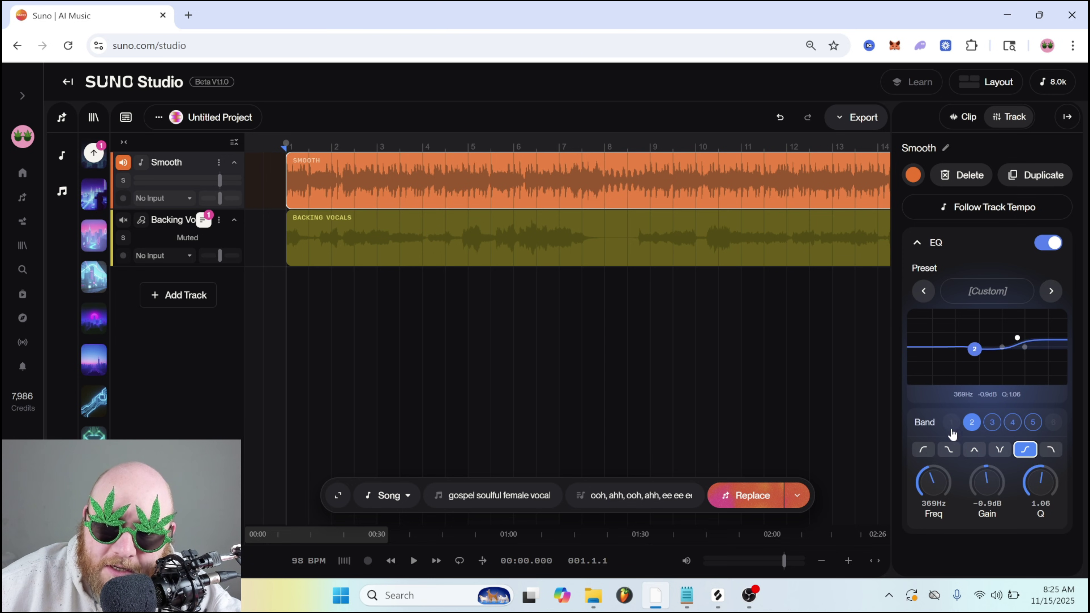
{"action": "left_click", "coordinate": [1051, 450]}
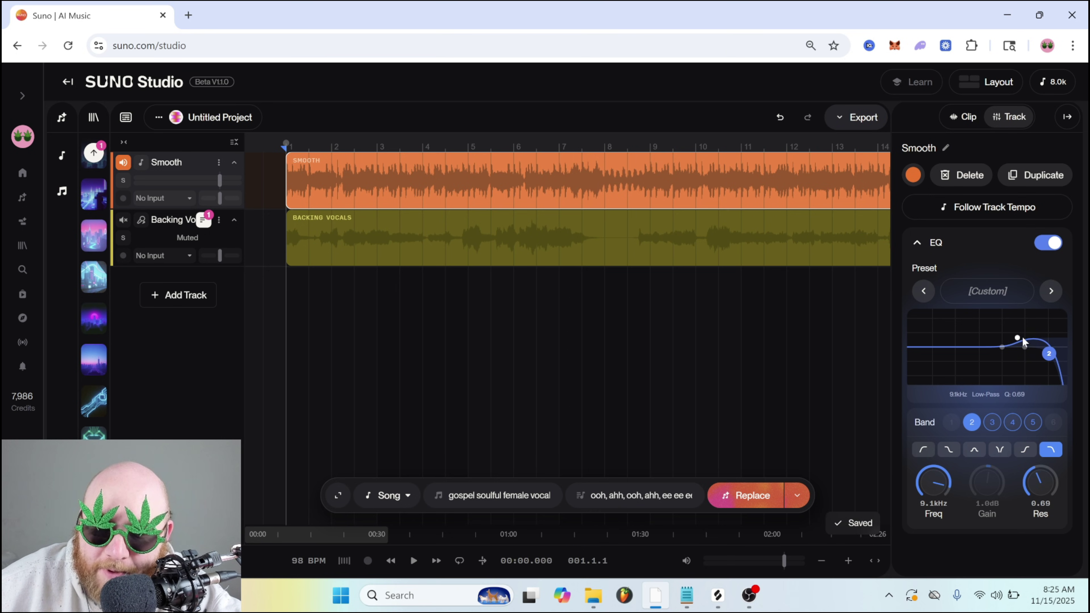
{"action": "left_click_drag", "start_coordinate": [1019, 339], "coordinate": [1058, 345]}
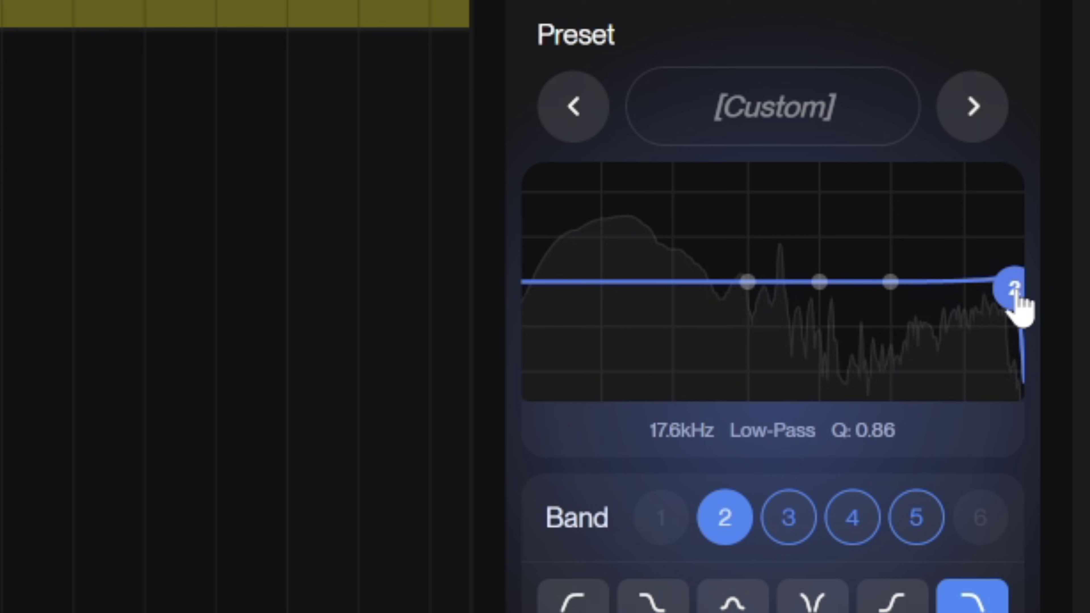
{"action": "left_click_drag", "start_coordinate": [1065, 354], "coordinate": [1044, 354]}
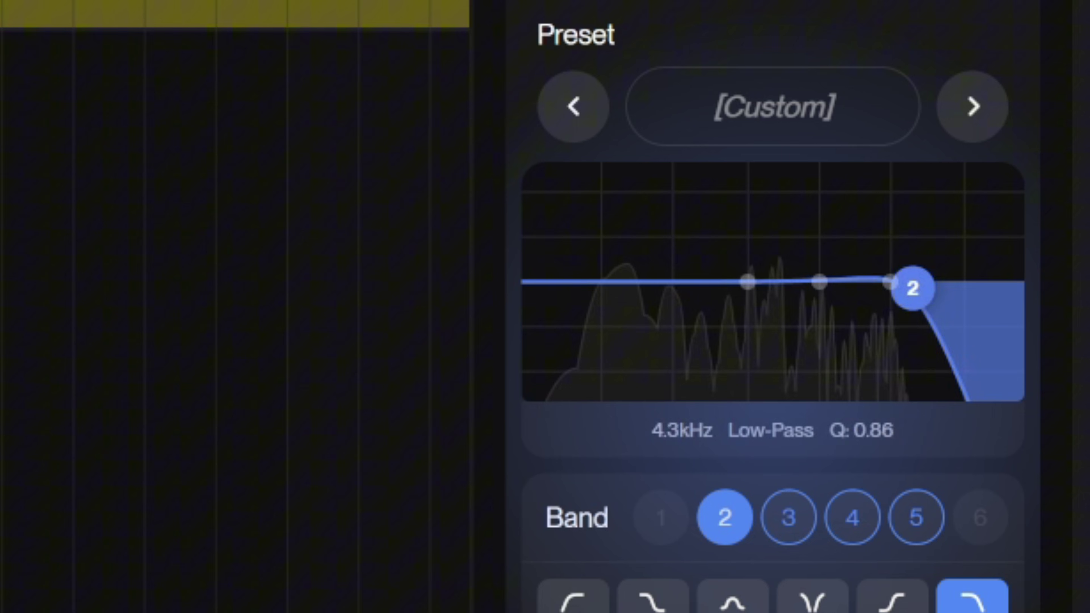